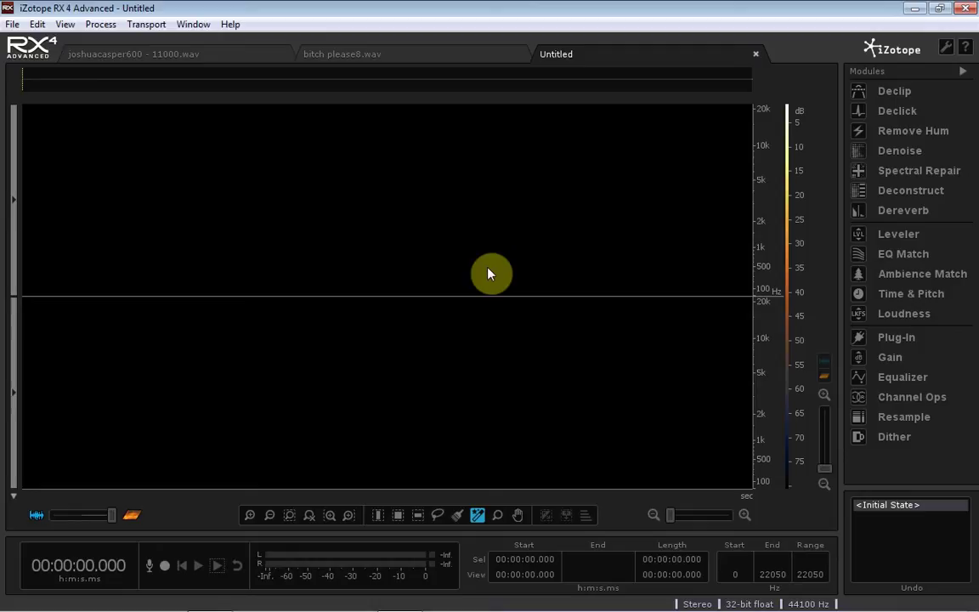
Open the song '14. Axle Grinder.mp3' in a new tab from the File menu.
{"action": "left_click", "coordinate": [12, 24]}
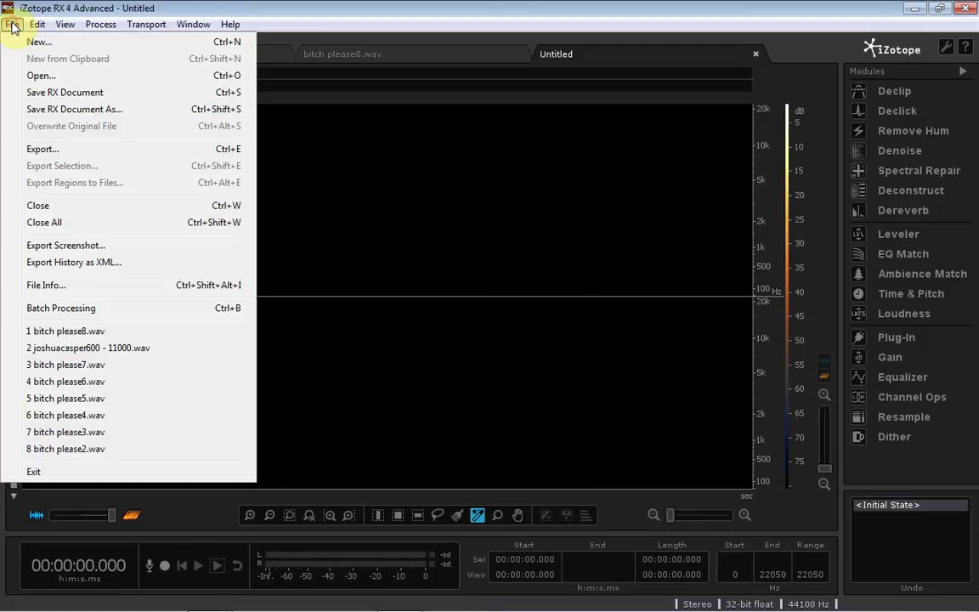
{"action": "left_click", "coordinate": [71, 77]}
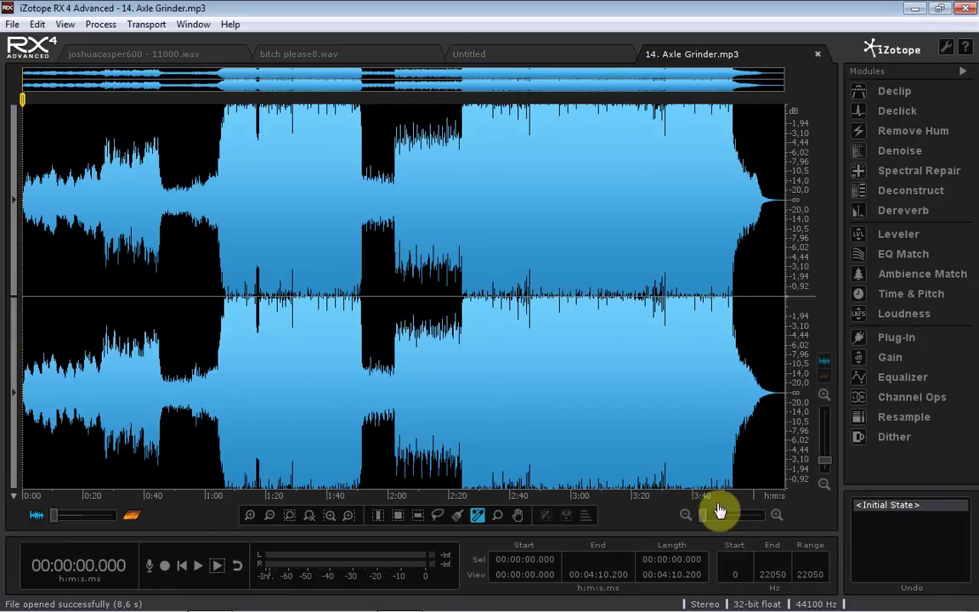
Zoom to the last ~28 seconds and play the fade-out ending from 3:52 to about 4:03.
{"action": "left_click_drag", "start_coordinate": [706, 515], "coordinate": [712, 515]}
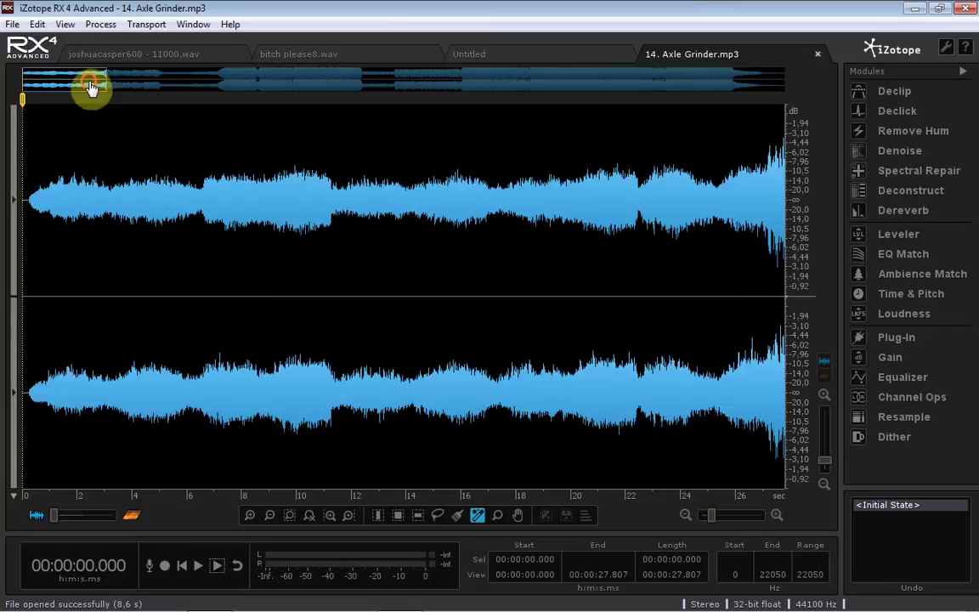
{"action": "left_click_drag", "start_coordinate": [90, 83], "coordinate": [779, 75]}
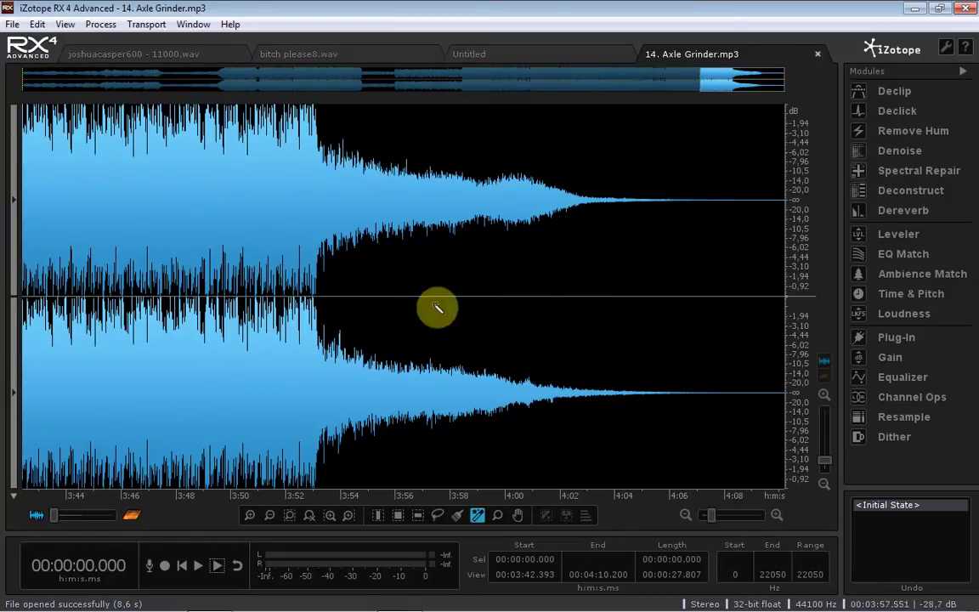
{"action": "left_click", "coordinate": [289, 223]}
{"action": "key", "text": "space"}
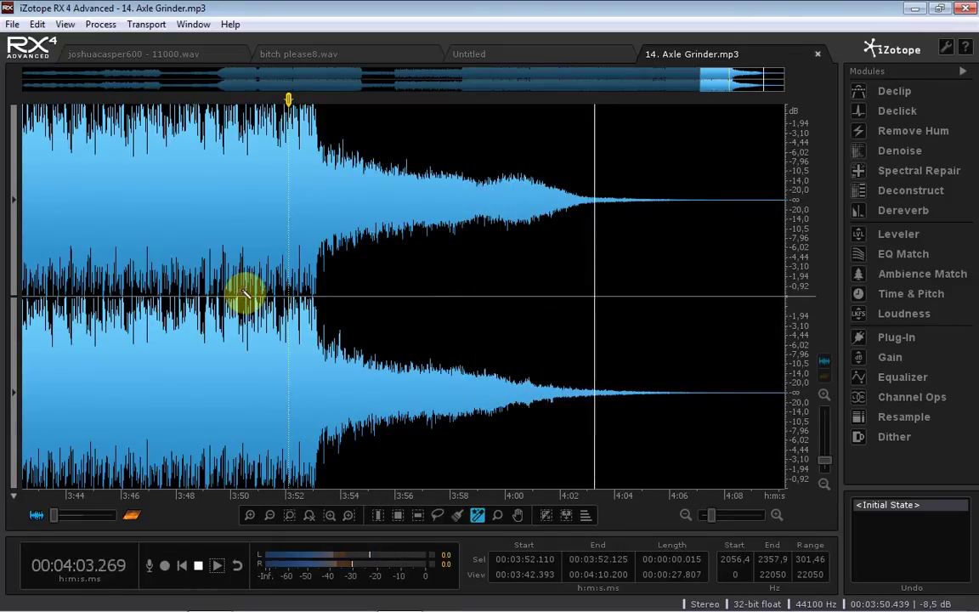
{"action": "key", "text": "space"}
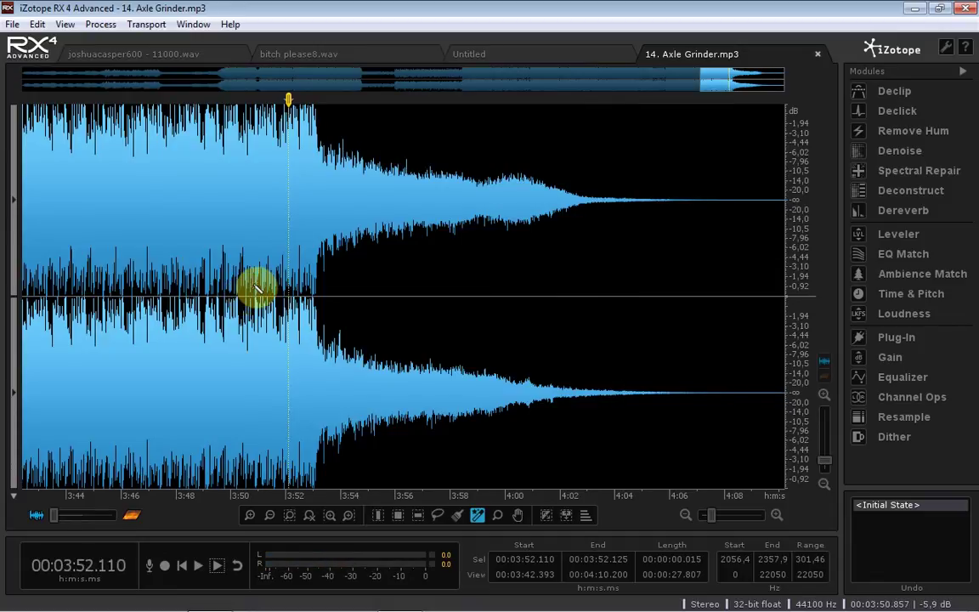
Slide the waveform/spectrogram blend fully to spectrogram, revealing the hidden cartoon at 3:52–4:03.
{"action": "left_click_drag", "start_coordinate": [55, 525], "coordinate": [124, 523]}
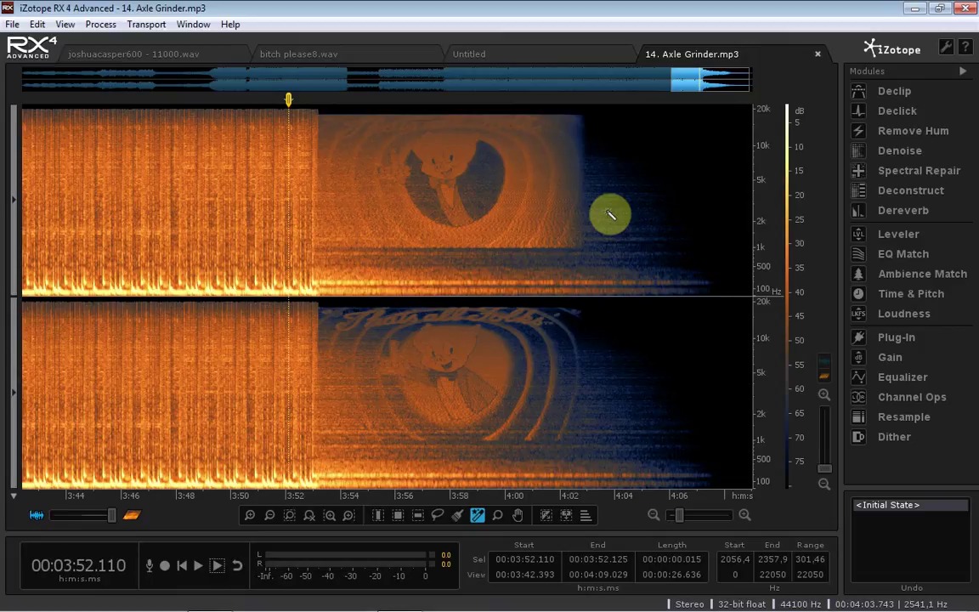
Minimize RX and launch the CoagulaLight.exe desktop shortcut, allowing it past the security warning.
{"action": "left_click", "coordinate": [914, 7]}
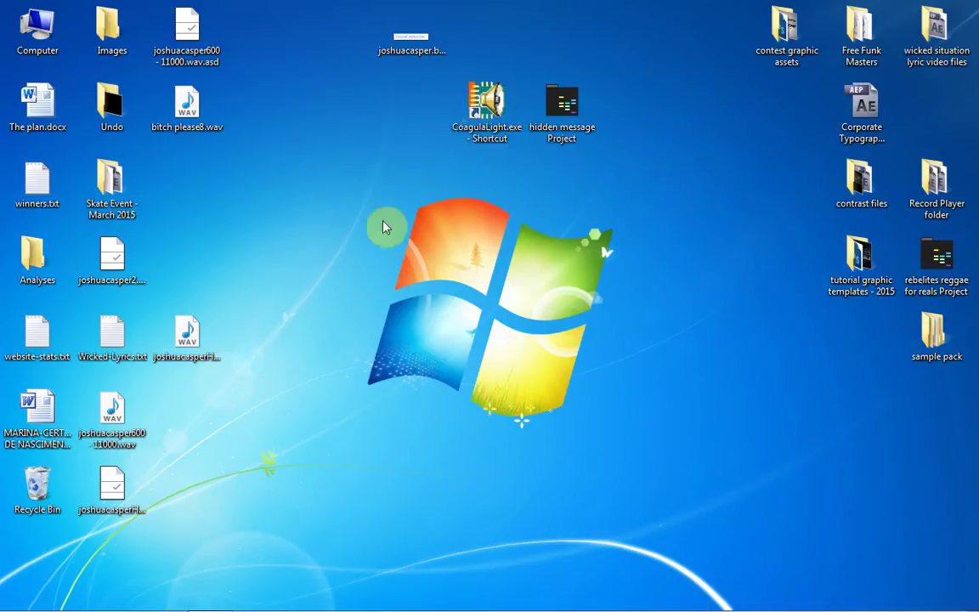
{"action": "left_click", "coordinate": [485, 136]}
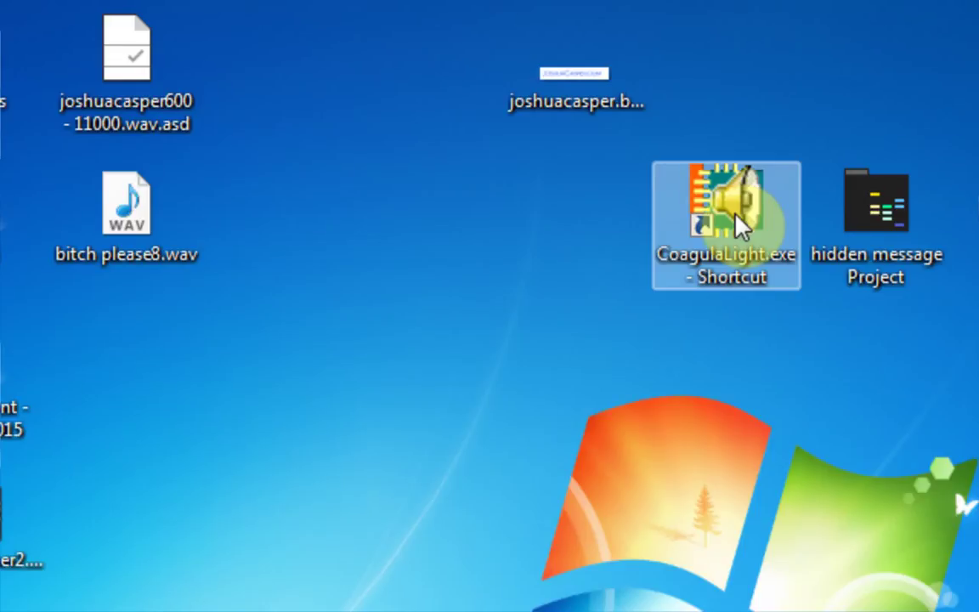
{"action": "double_click", "coordinate": [738, 219]}
{"action": "left_click", "coordinate": [757, 461]}
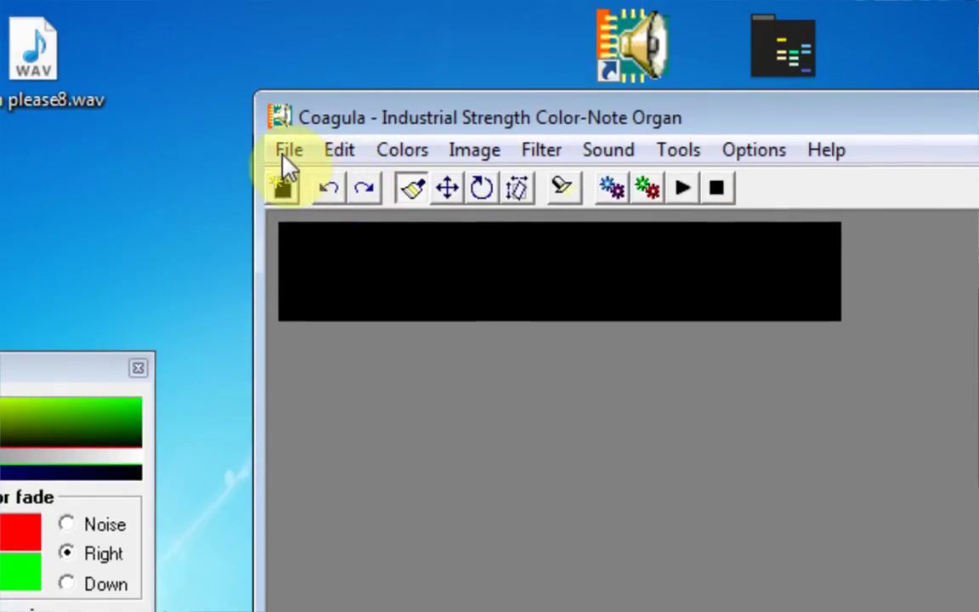
{"action": "left_click", "coordinate": [284, 160]}
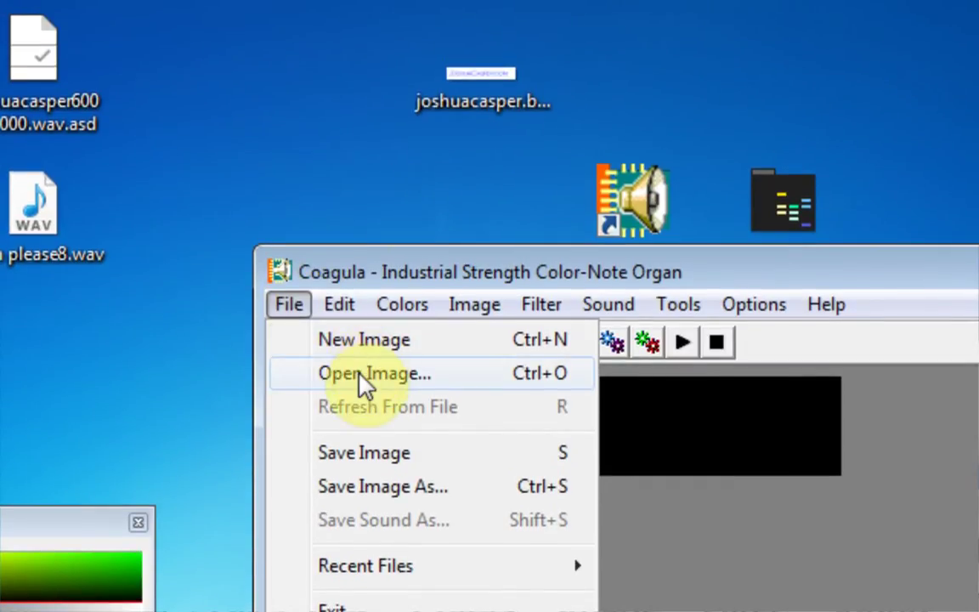
Load joshuacasper.bmp from the Desktop with Open Image.
{"action": "left_click", "coordinate": [363, 379]}
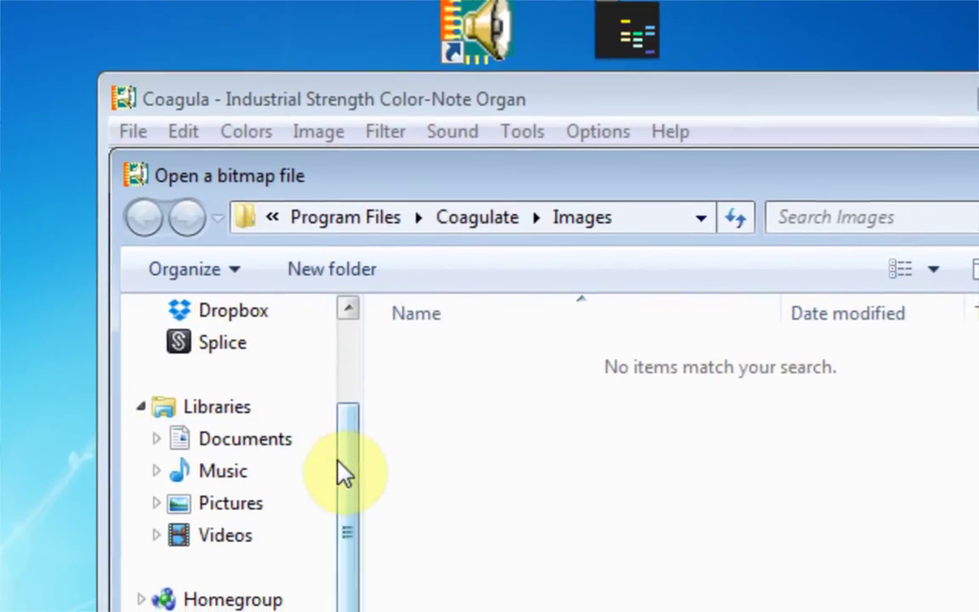
{"action": "left_click_drag", "start_coordinate": [162, 535], "coordinate": [161, 426]}
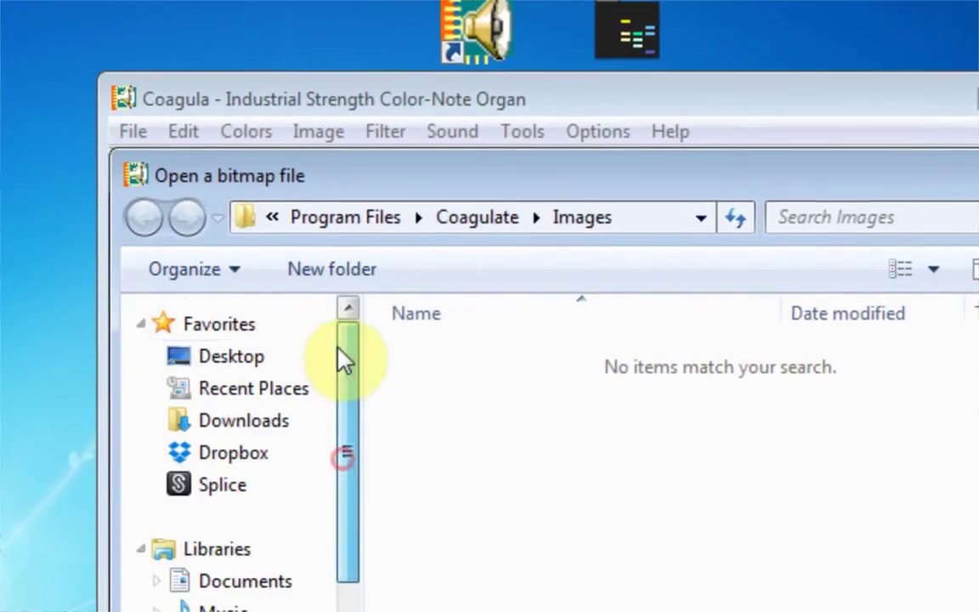
{"action": "left_click", "coordinate": [38, 421]}
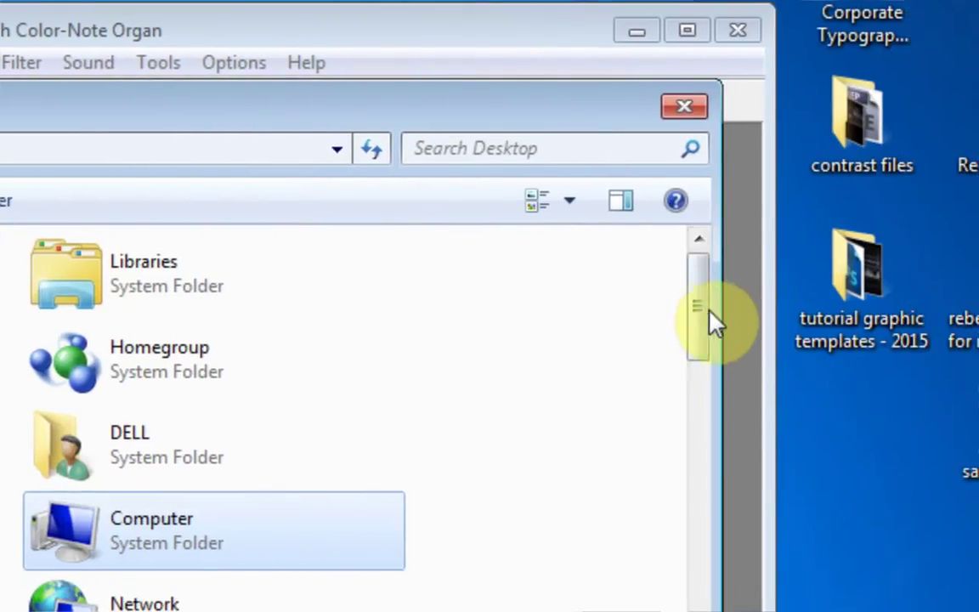
{"action": "left_click_drag", "start_coordinate": [704, 310], "coordinate": [691, 463]}
{"action": "double_click", "coordinate": [136, 472]}
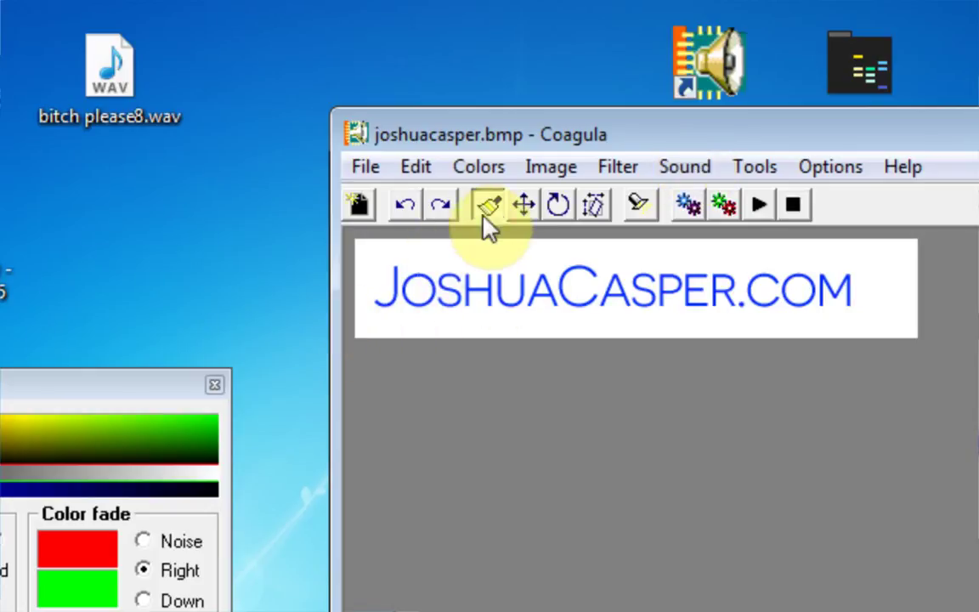
Set Coagula's Render Options to 3.00 seconds with a 600–11000 Hz pitch range.
{"action": "left_click", "coordinate": [756, 170]}
{"action": "left_click", "coordinate": [784, 315]}
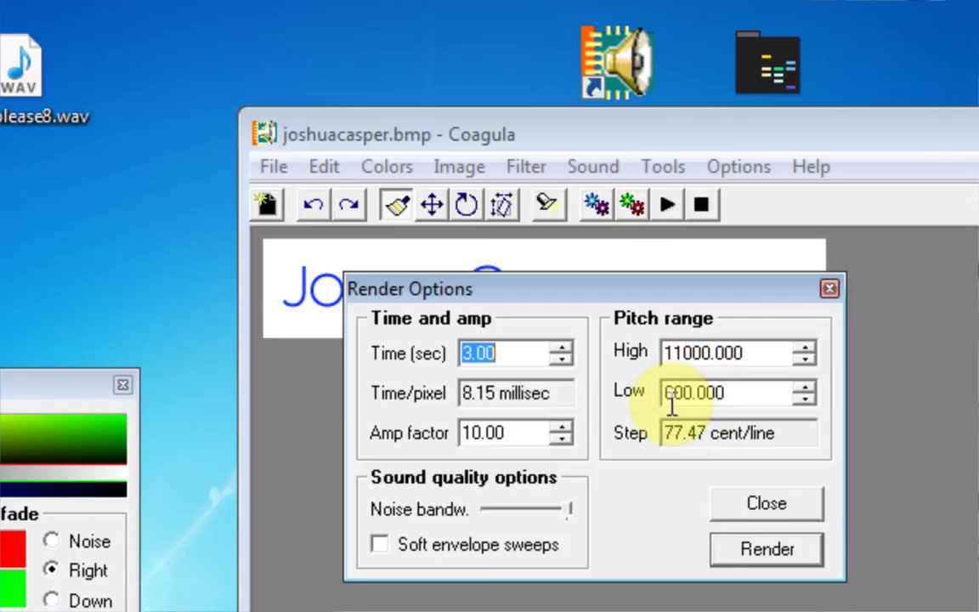
{"action": "left_click", "coordinate": [667, 393]}
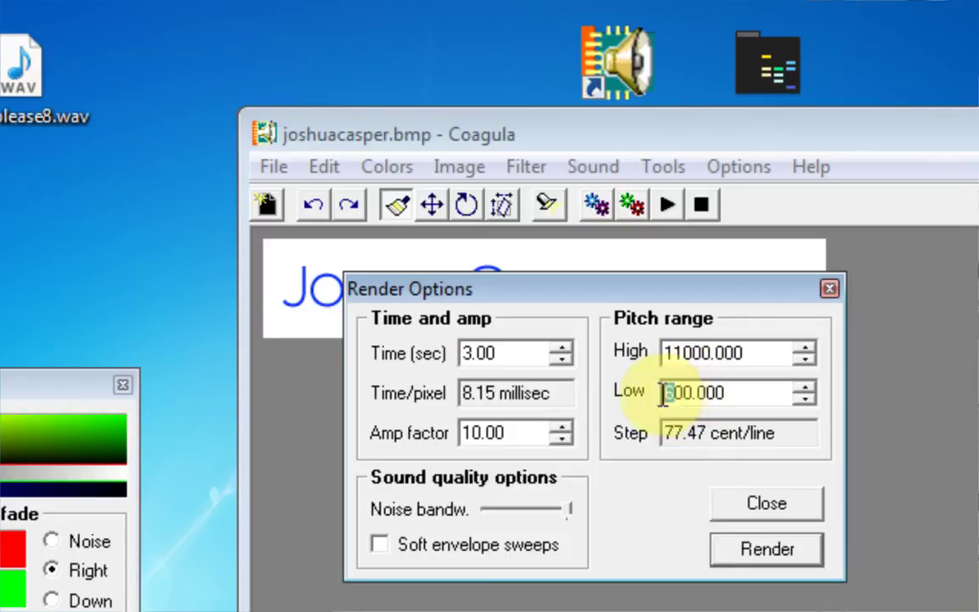
{"action": "left_click", "coordinate": [758, 389]}
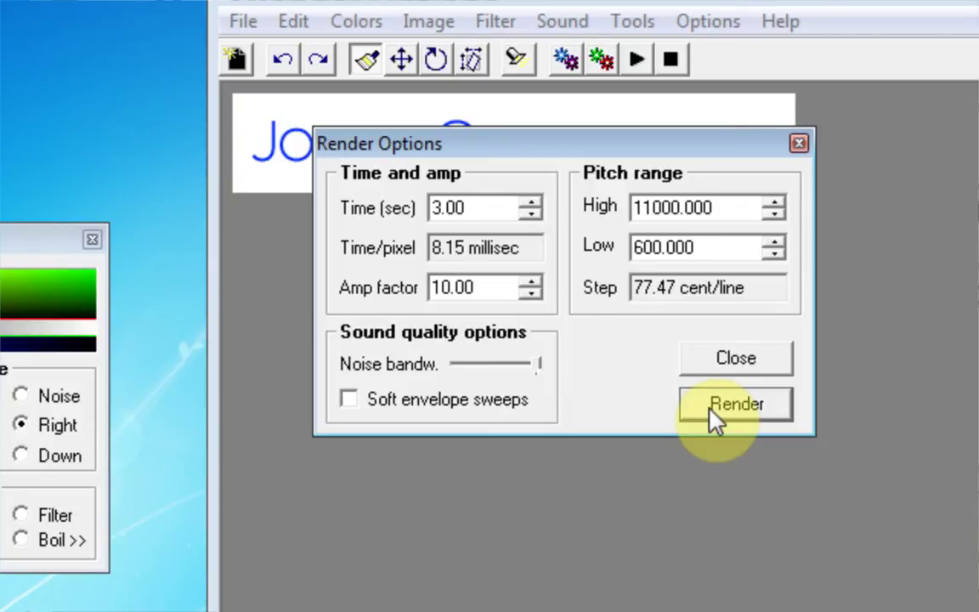
Render the image to sound, then render it again without the blue channel.
{"action": "left_click", "coordinate": [712, 410]}
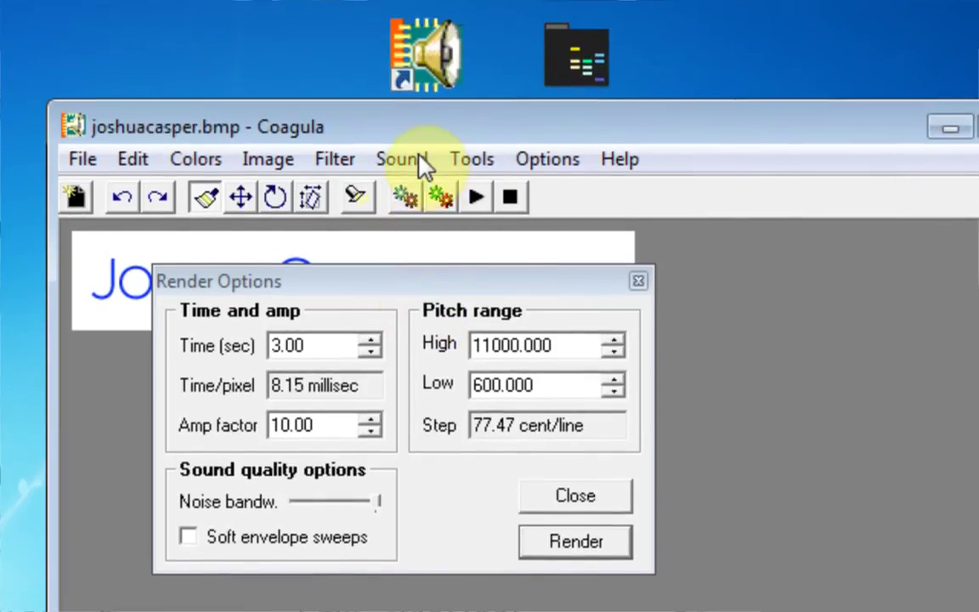
{"action": "left_click", "coordinate": [420, 160]}
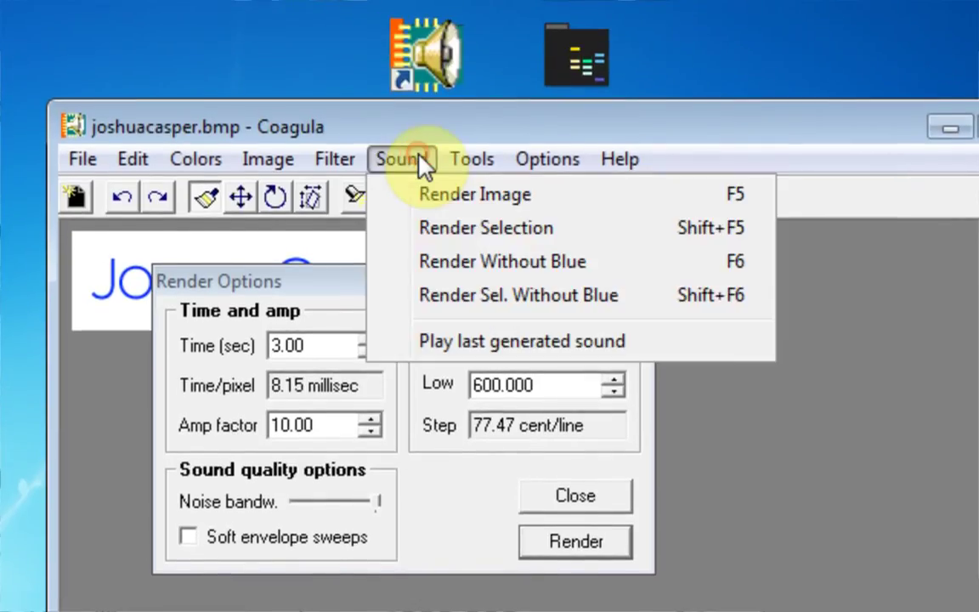
{"action": "left_click", "coordinate": [457, 264]}
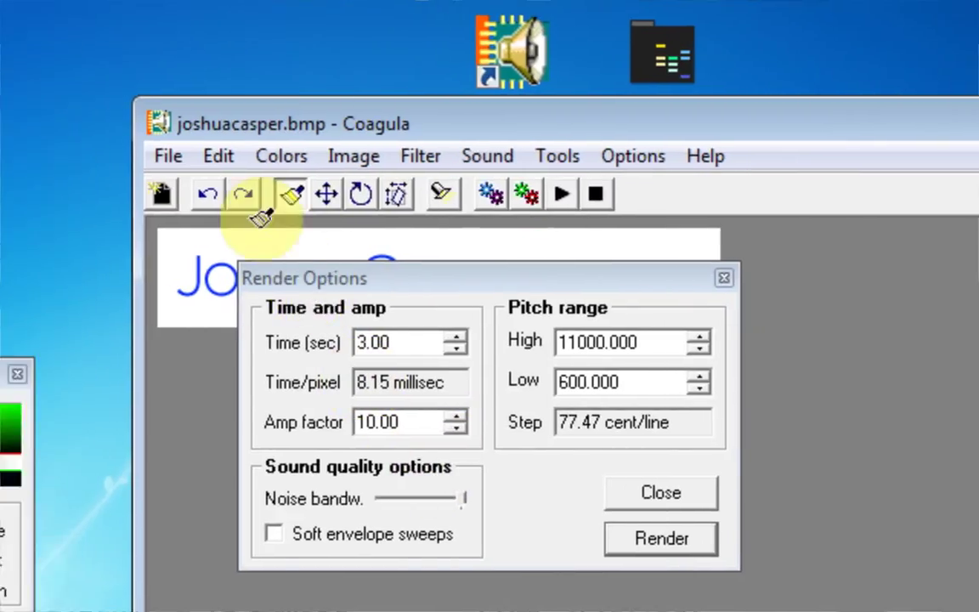
Save the rendered sound to the Desktop as joshuacasperTEST.wav.
{"action": "left_click", "coordinate": [83, 155]}
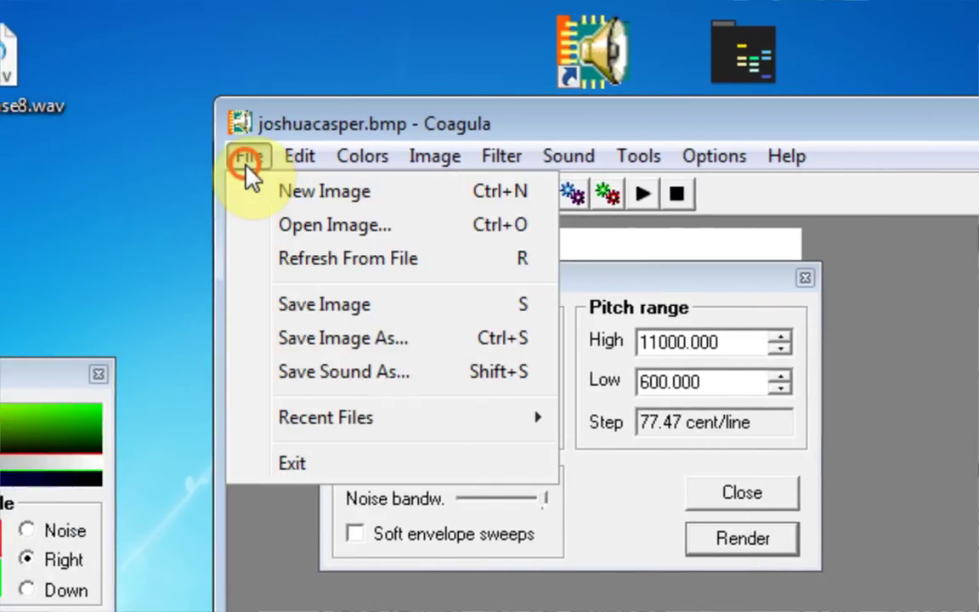
{"action": "left_click", "coordinate": [328, 380]}
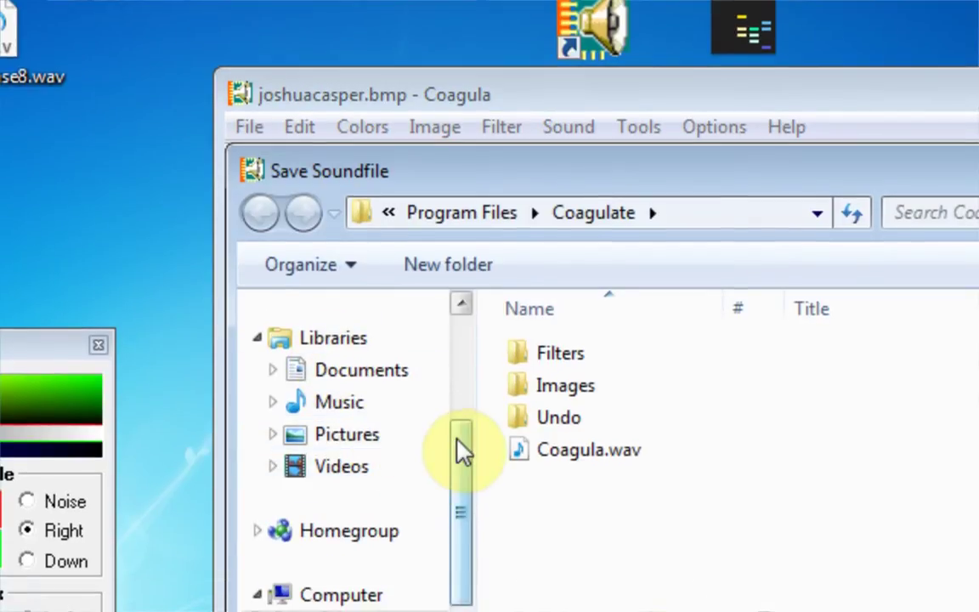
{"action": "left_click_drag", "start_coordinate": [459, 451], "coordinate": [466, 361]}
{"action": "left_click", "coordinate": [376, 313]}
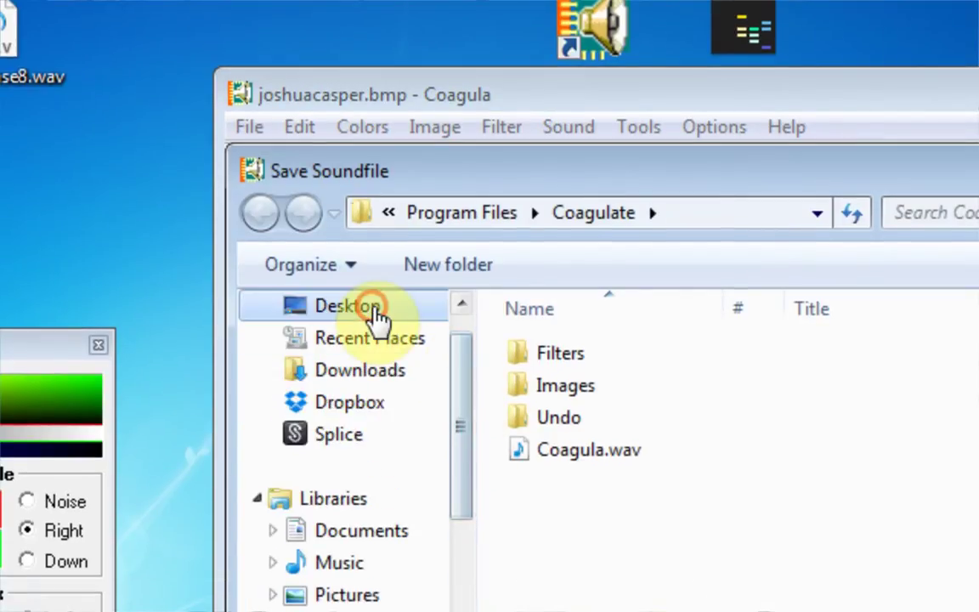
{"action": "left_click", "coordinate": [515, 317]}
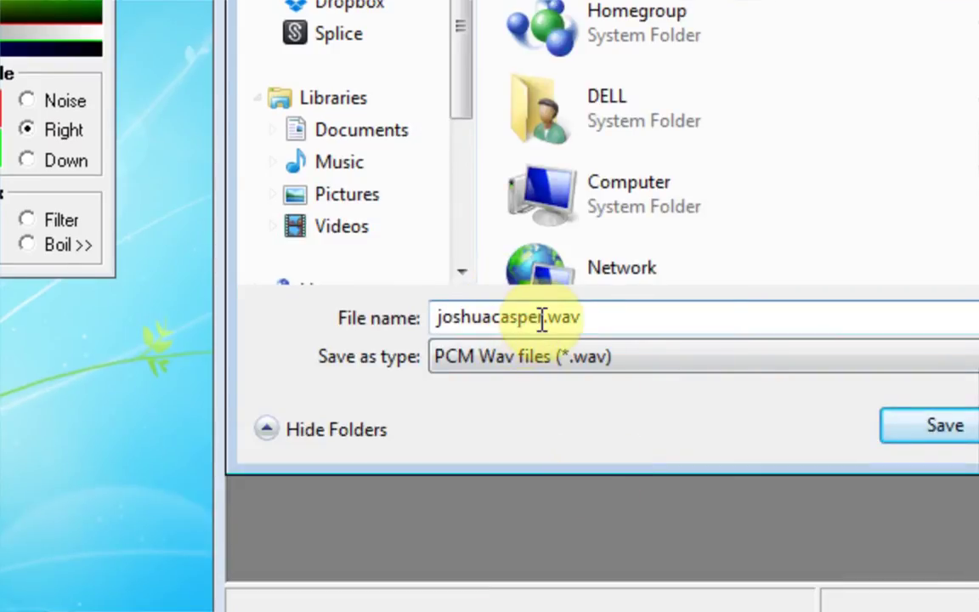
{"action": "type", "text": "TESA"}
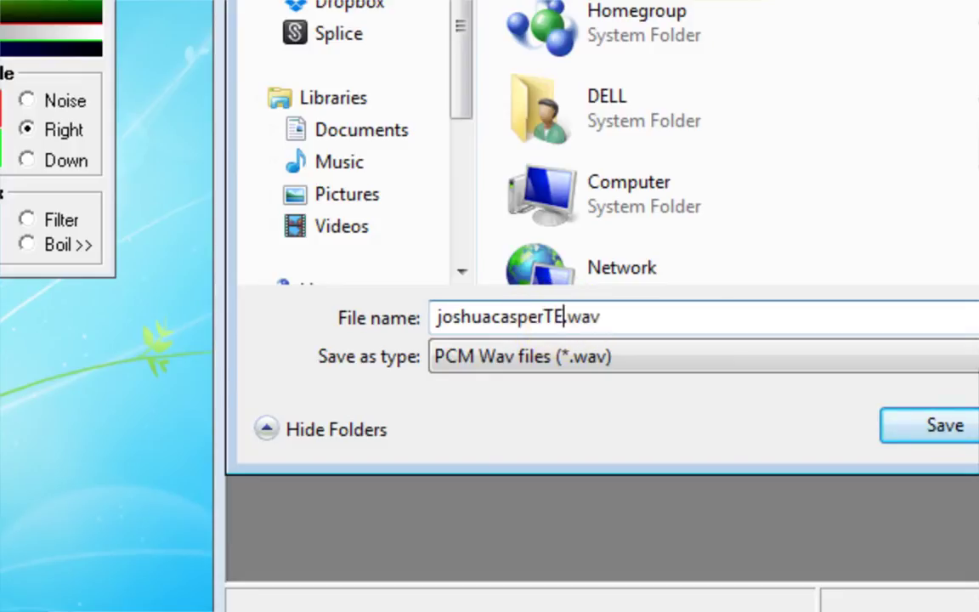
{"action": "key", "text": "BackSpace"}
{"action": "type", "text": "T"}
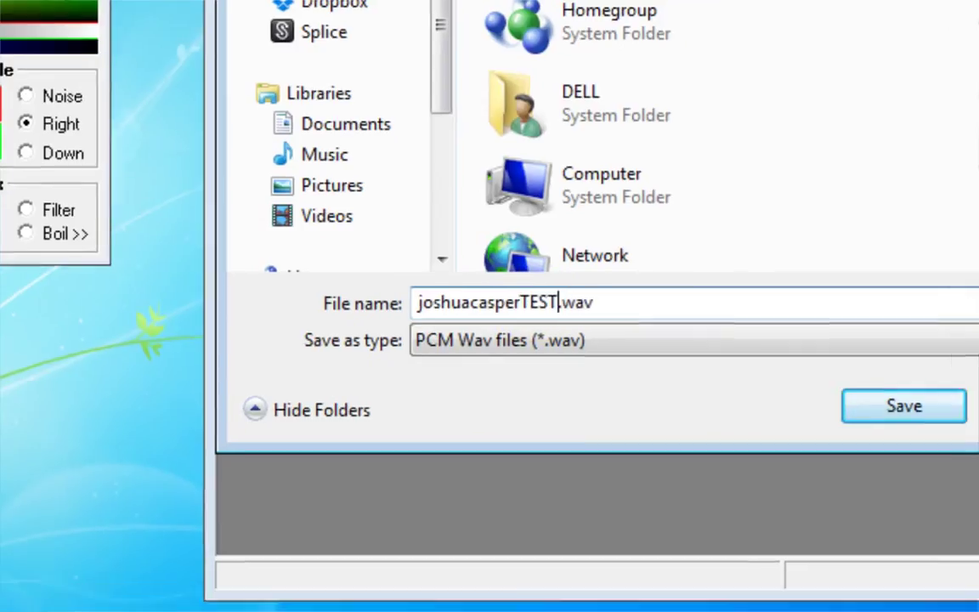
{"action": "left_click", "coordinate": [945, 425]}
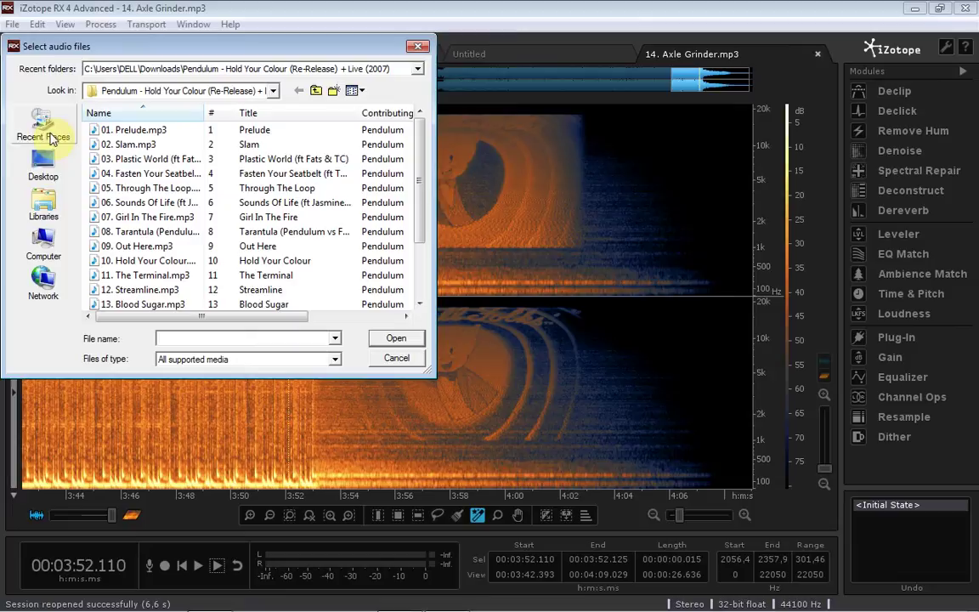
Open joshuacasperTEST.wav from the Desktop to display its JoshuaCasper.com spectrogram.
{"action": "left_click", "coordinate": [44, 162]}
{"action": "left_click_drag", "start_coordinate": [422, 144], "coordinate": [417, 293]}
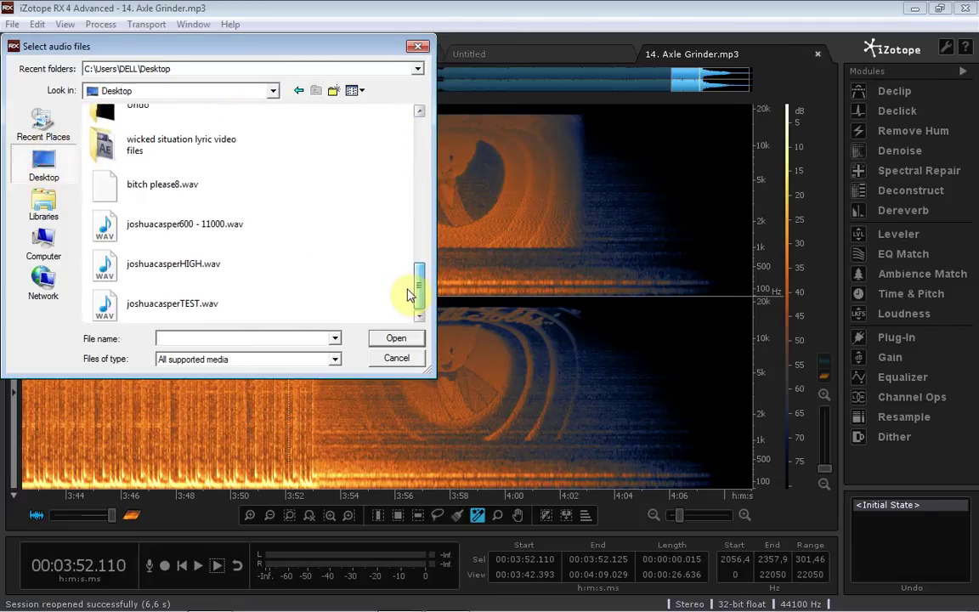
{"action": "double_click", "coordinate": [122, 308]}
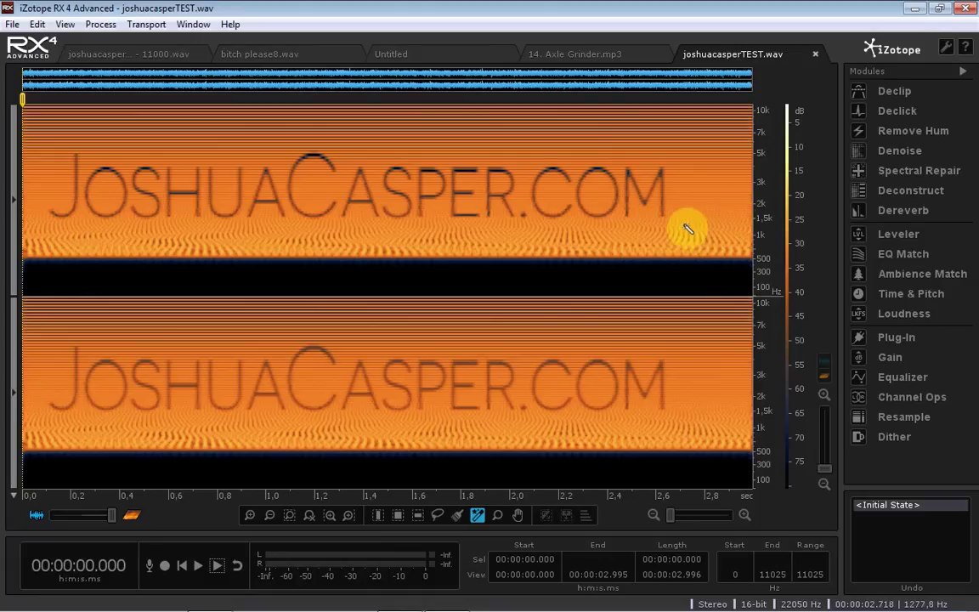
Close RX and, in Ableton, expand track 1 and zoom the arrangement to bars 1.2–3.
{"action": "left_click", "coordinate": [968, 9]}
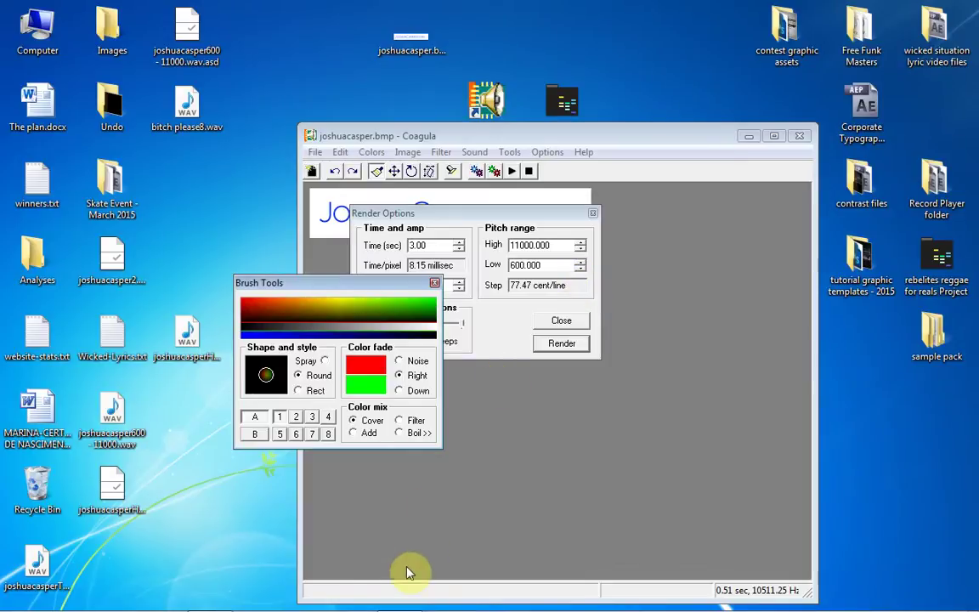
{"action": "left_click", "coordinate": [209, 600]}
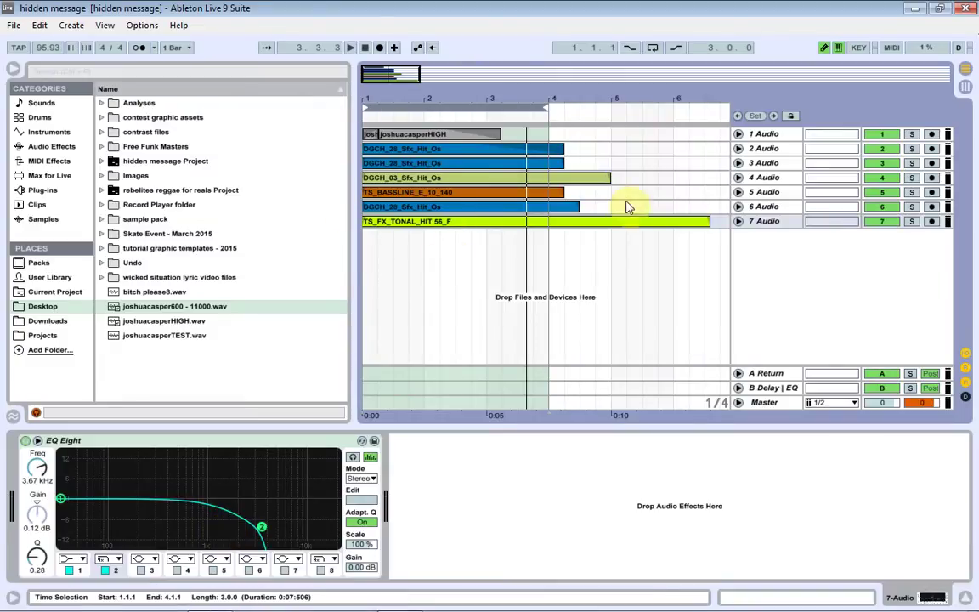
{"action": "left_click", "coordinate": [738, 134]}
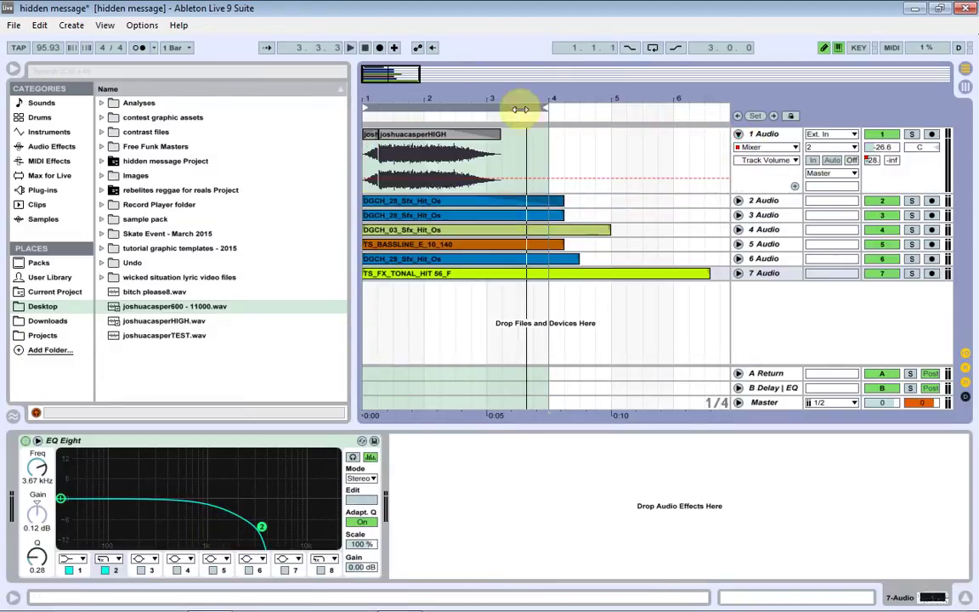
{"action": "left_click_drag", "start_coordinate": [385, 98], "coordinate": [383, 132]}
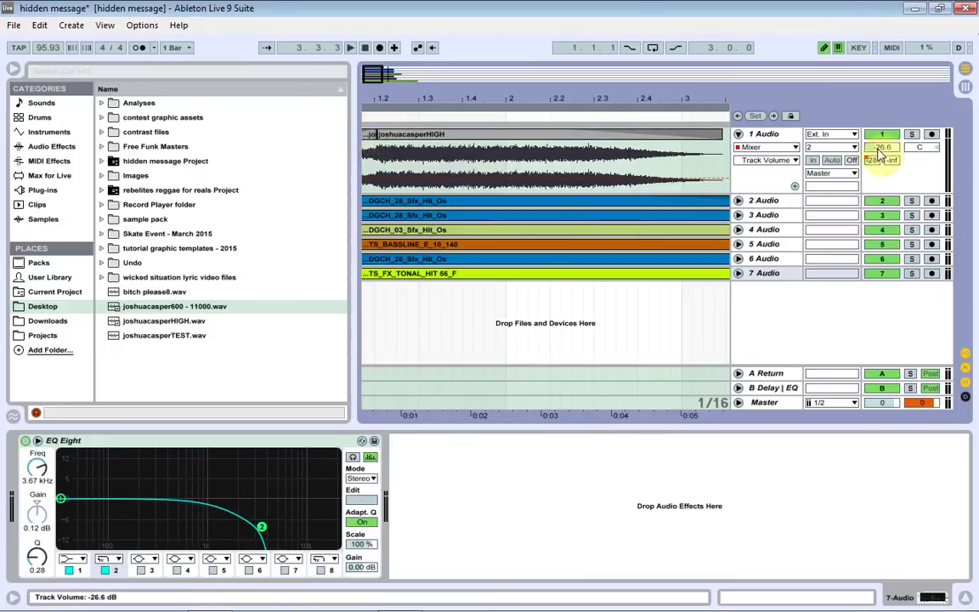
Solo the joshuacasperHIGH track and play it briefly from 1.2.1.
{"action": "left_click", "coordinate": [909, 136]}
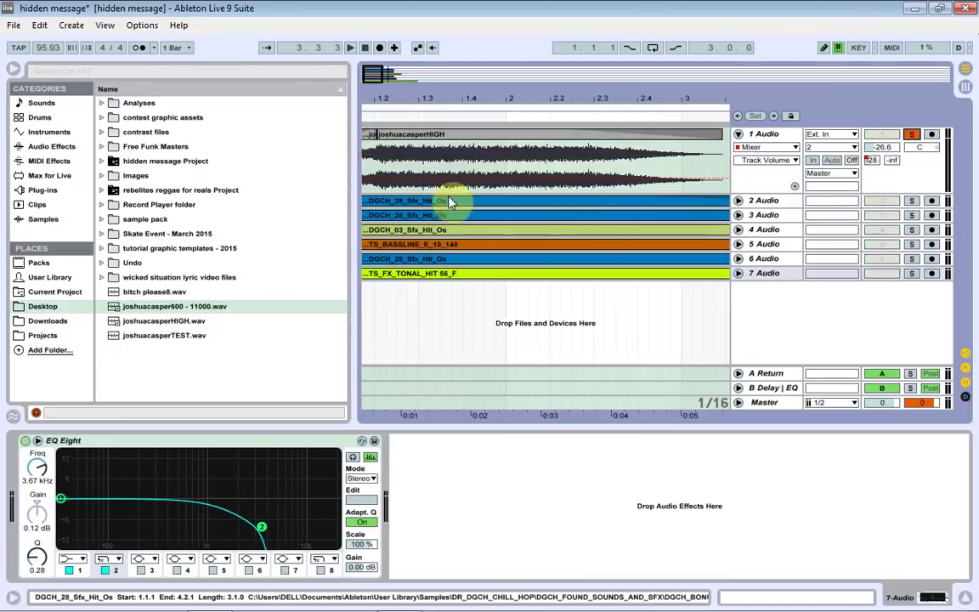
{"action": "left_click", "coordinate": [380, 160]}
{"action": "key", "text": "space"}
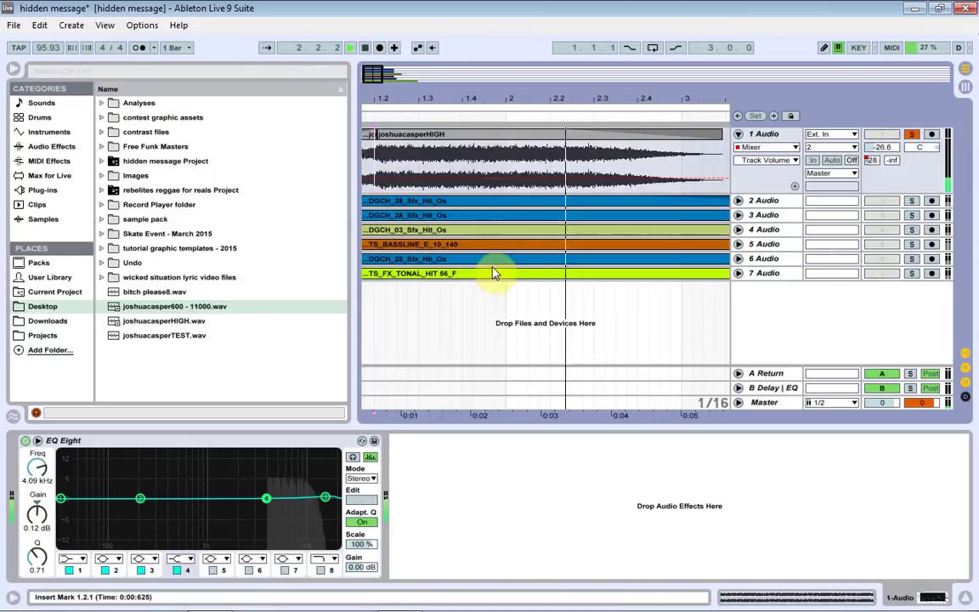
{"action": "key", "text": "space"}
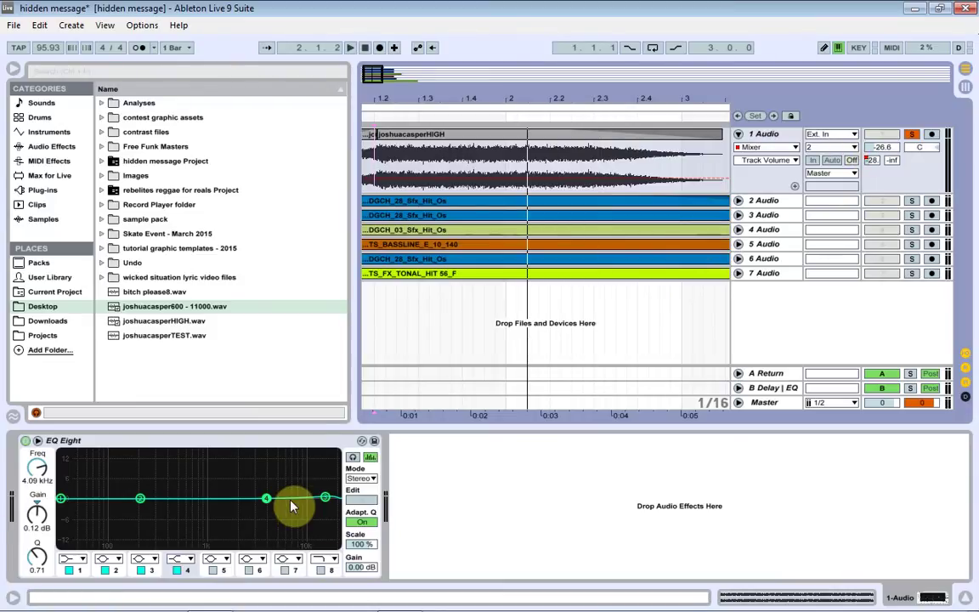
Solo track 2 and play it briefly on its own.
{"action": "left_click", "coordinate": [765, 201]}
{"action": "left_click", "coordinate": [912, 200]}
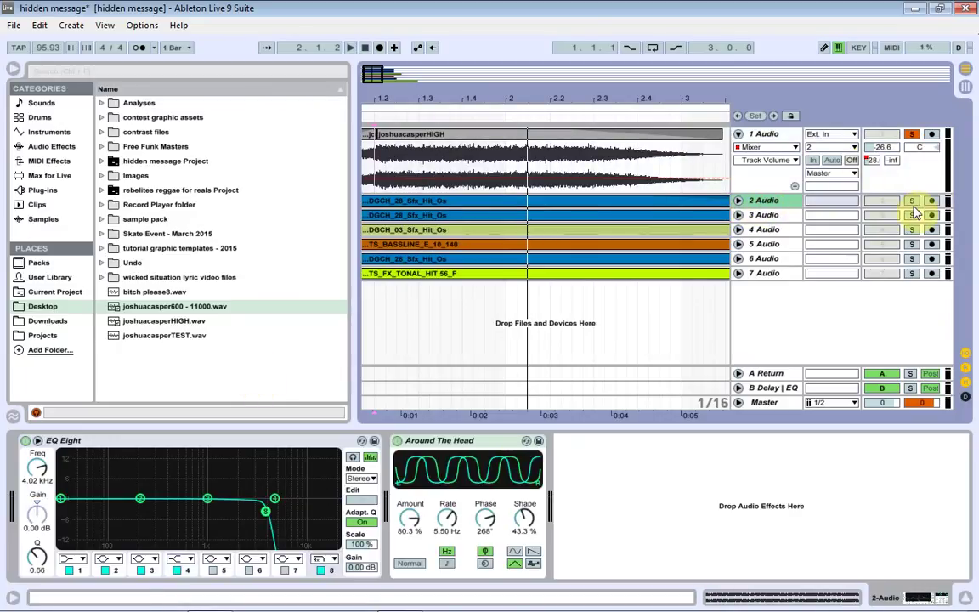
{"action": "key", "text": "space"}
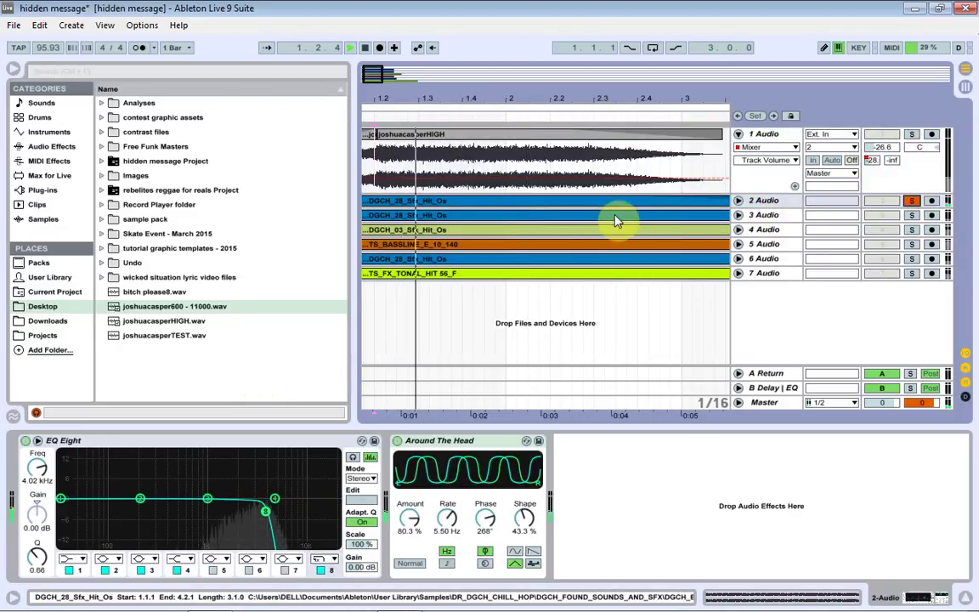
{"action": "key", "text": "space"}
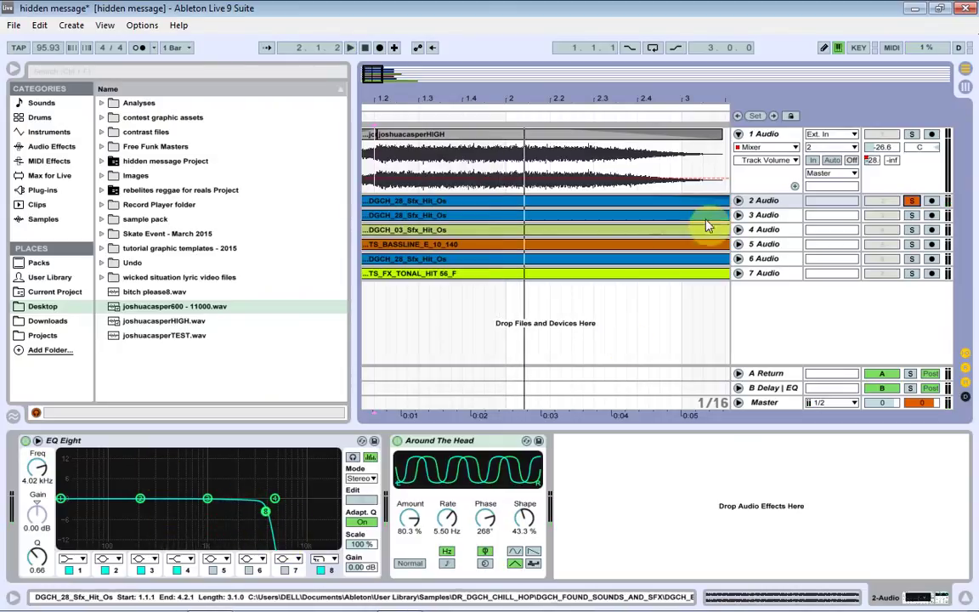
Inspect the EQ Eight settings on tracks 3 to 6, then unsolo track 2 and stop.
{"action": "left_click", "coordinate": [781, 217]}
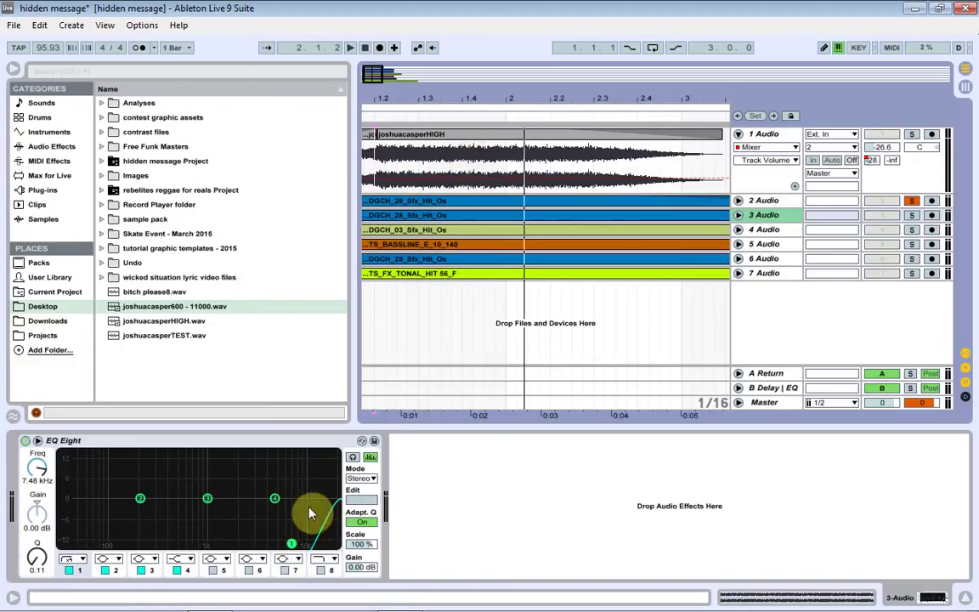
{"action": "left_click", "coordinate": [748, 231]}
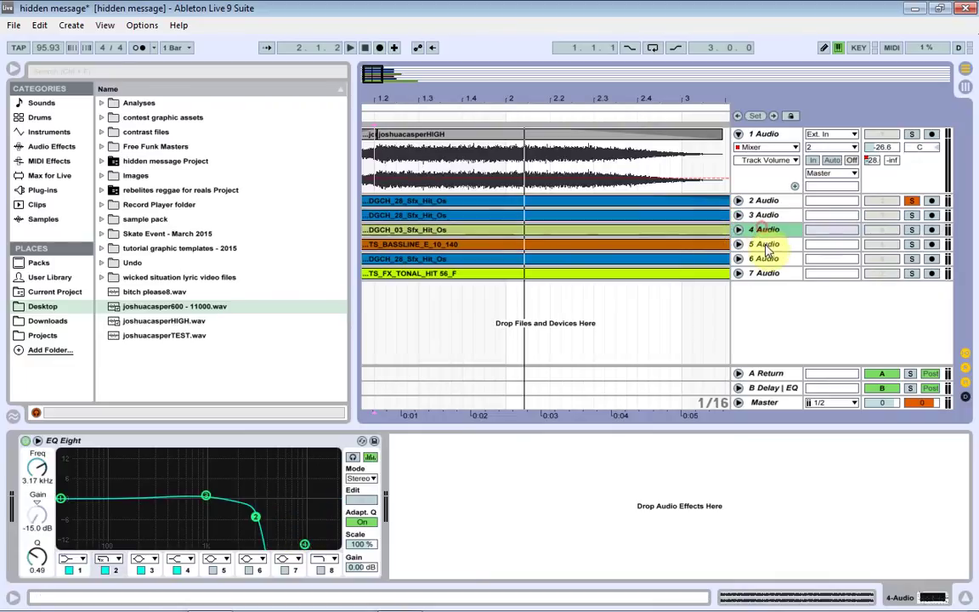
{"action": "left_click", "coordinate": [768, 245]}
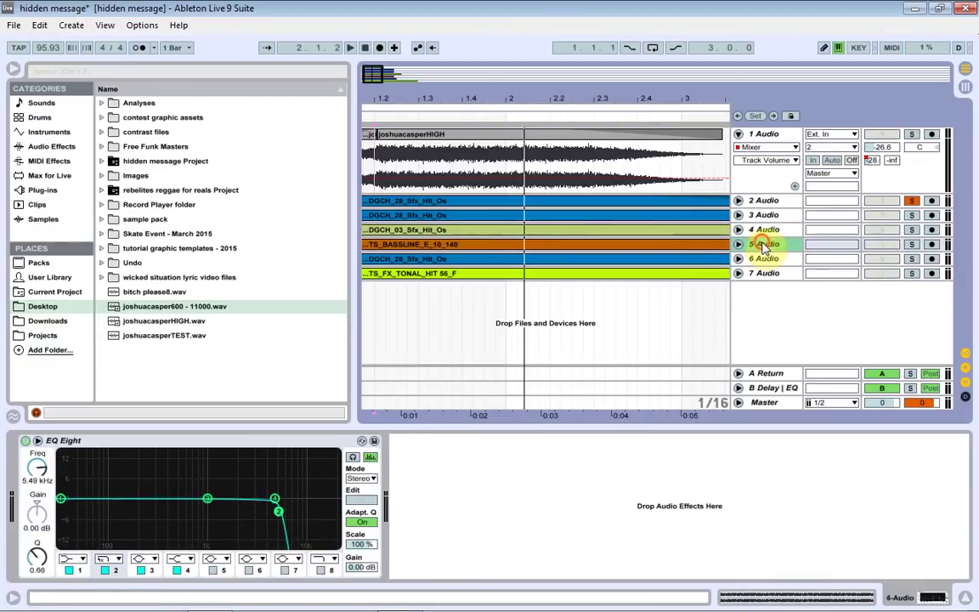
{"action": "left_click", "coordinate": [757, 258]}
{"action": "left_click", "coordinate": [913, 201]}
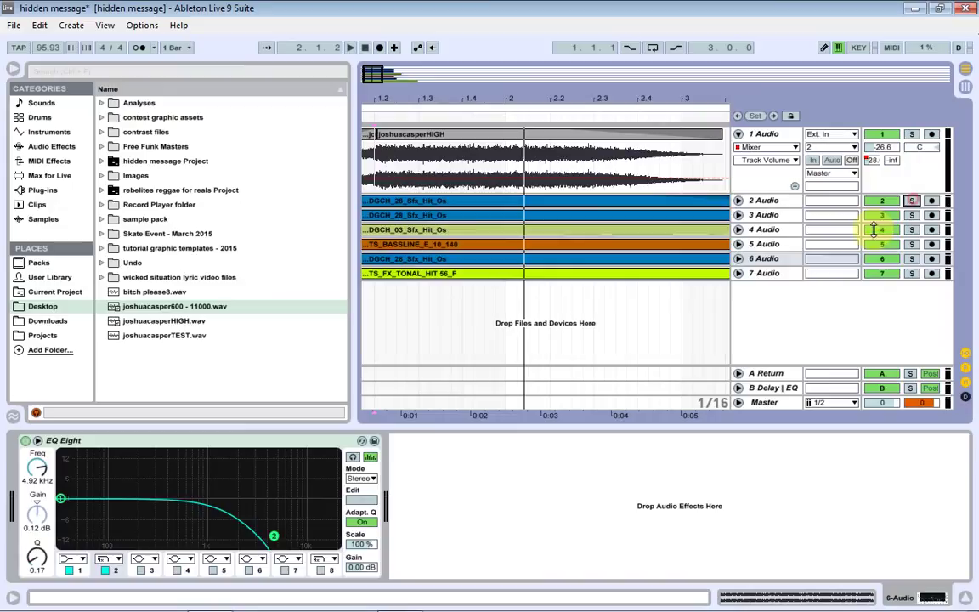
{"action": "left_click", "coordinate": [364, 47]}
{"action": "key", "text": "space"}
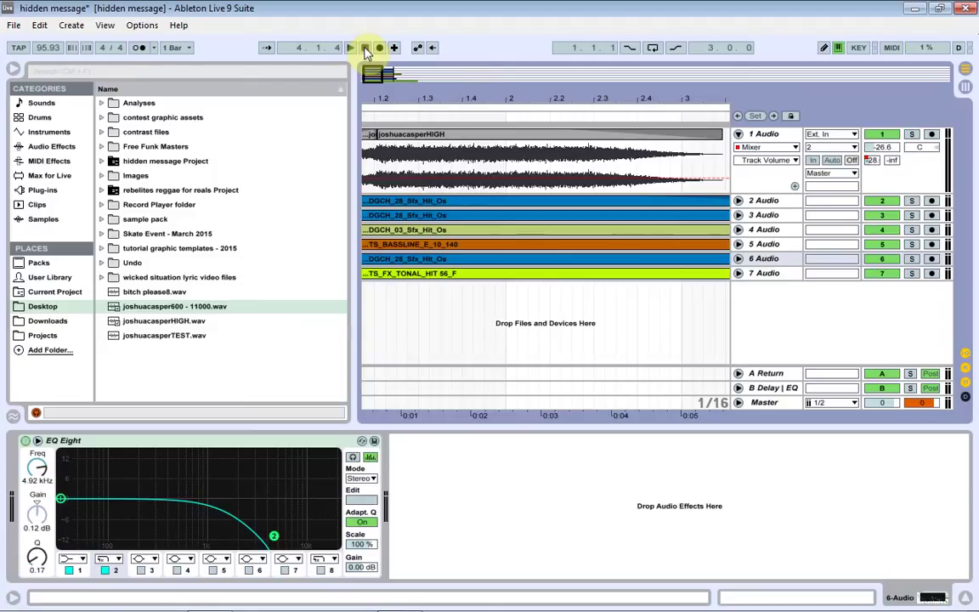
{"action": "left_click", "coordinate": [365, 48]}
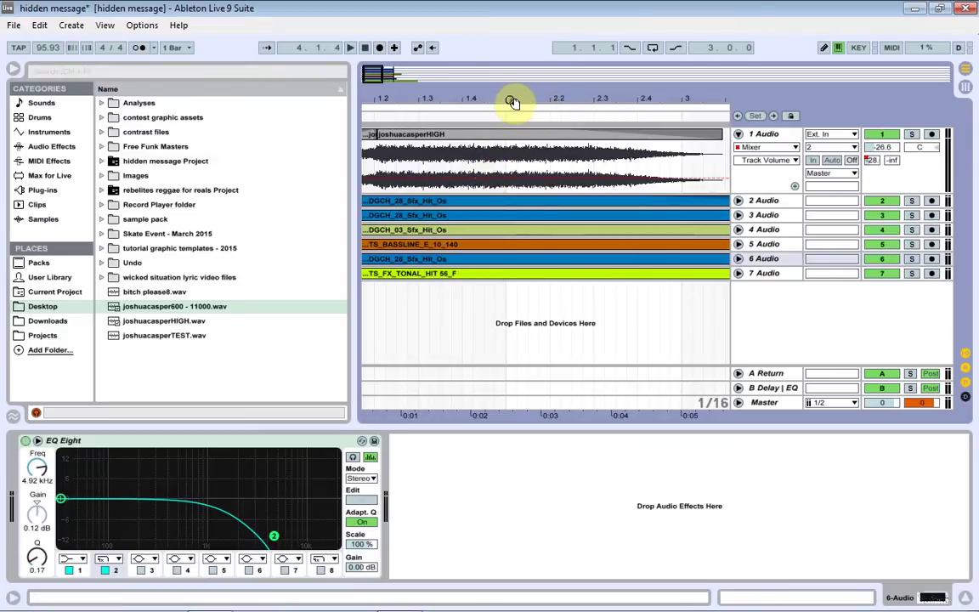
Zoom the Ableton arrangement out to bars 1–4, then launch iZotope RX 4 from Start.
{"action": "left_click_drag", "start_coordinate": [509, 101], "coordinate": [473, 106]}
{"action": "mouse_move", "coordinate": [404, 598]}
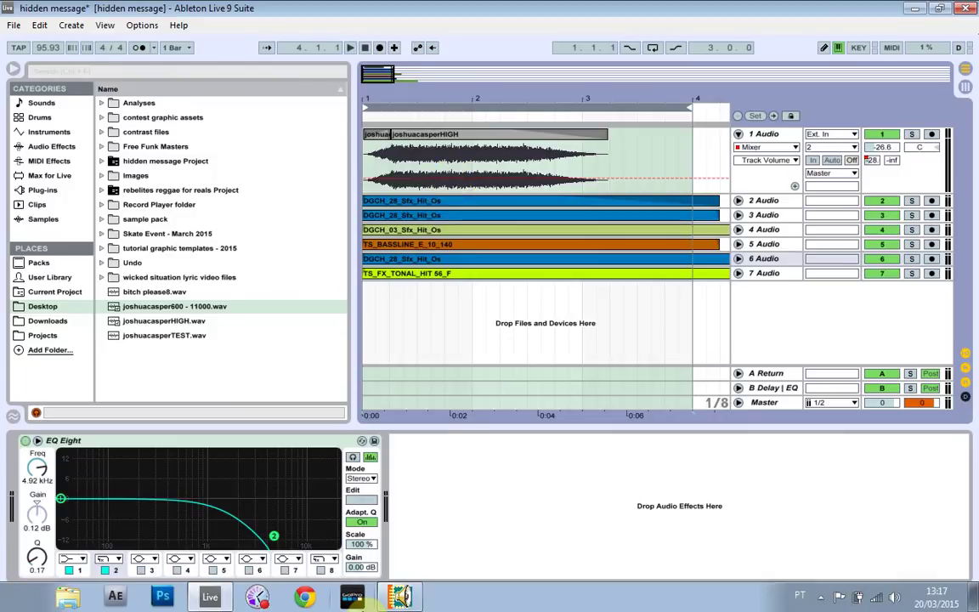
{"action": "left_click", "coordinate": [11, 600]}
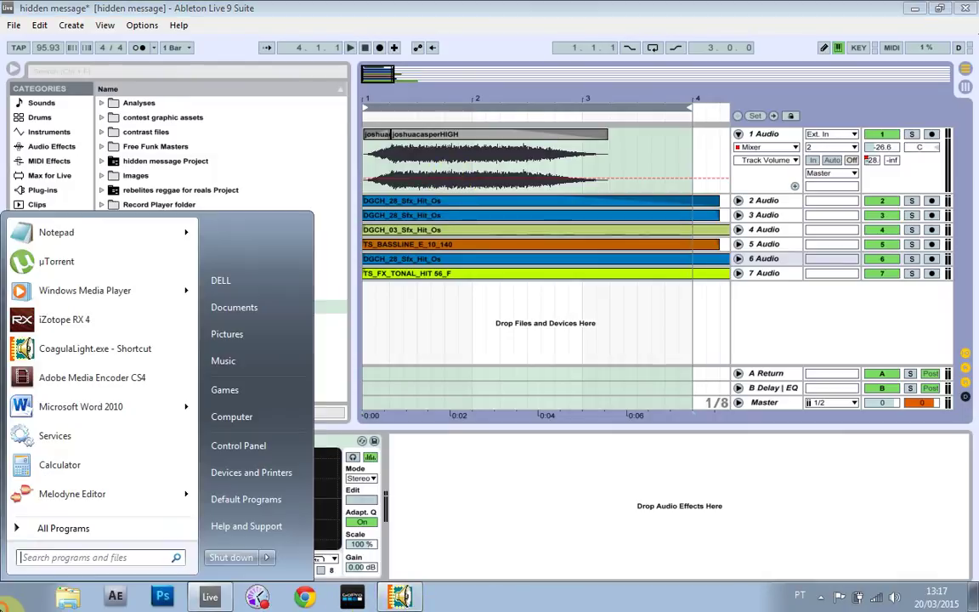
{"action": "left_click", "coordinate": [85, 465]}
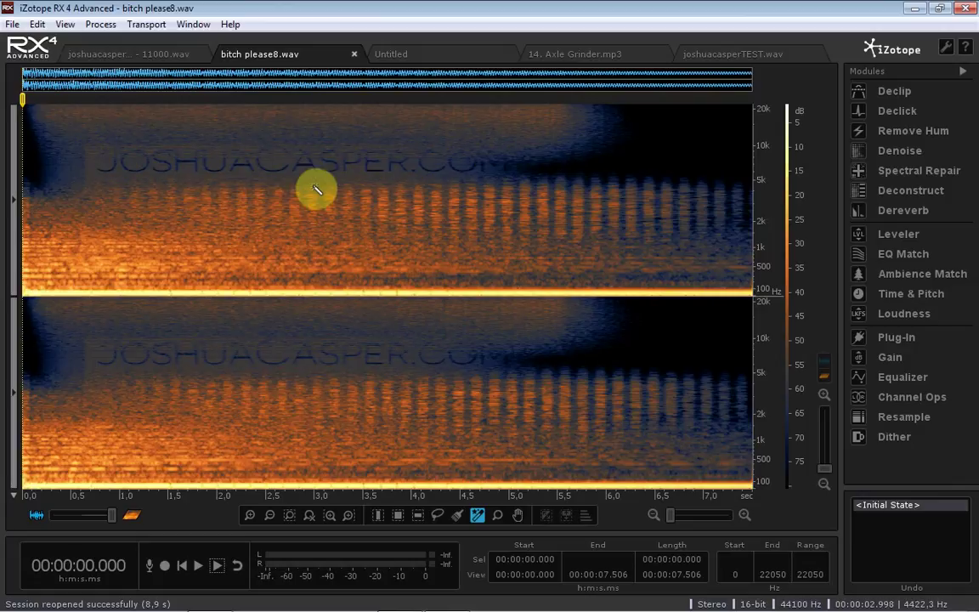
{"action": "key", "text": "space"}
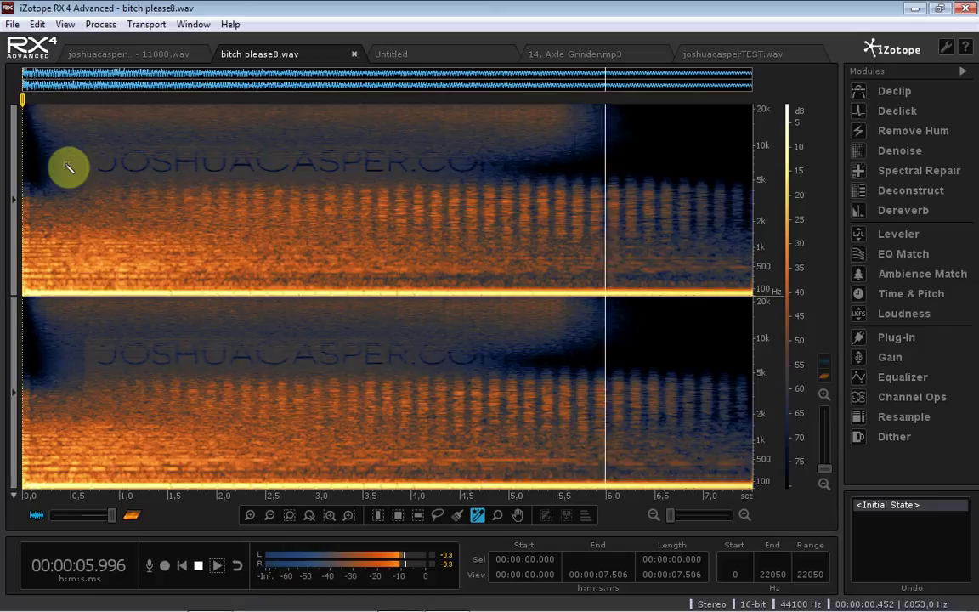
{"action": "key", "text": "space"}
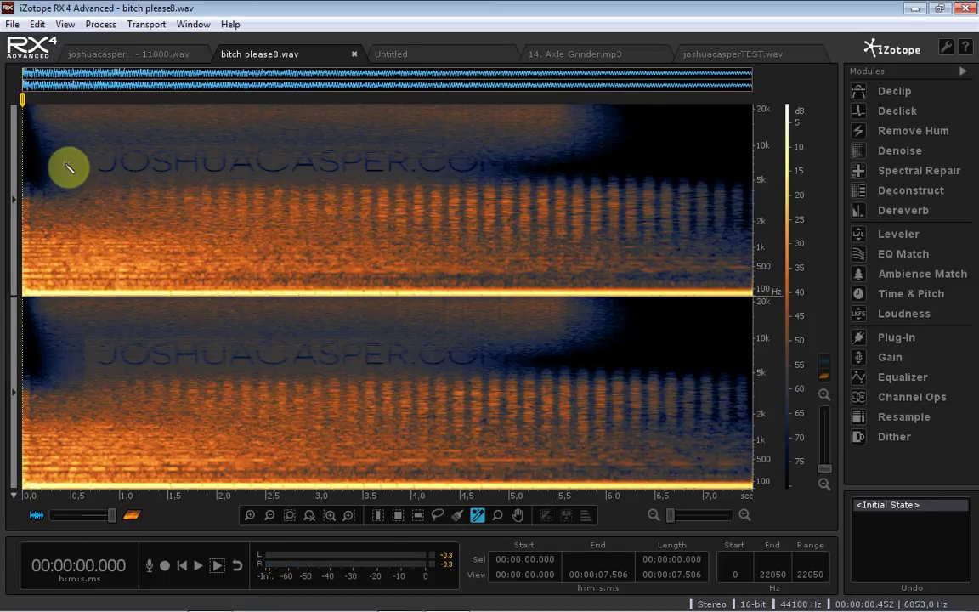